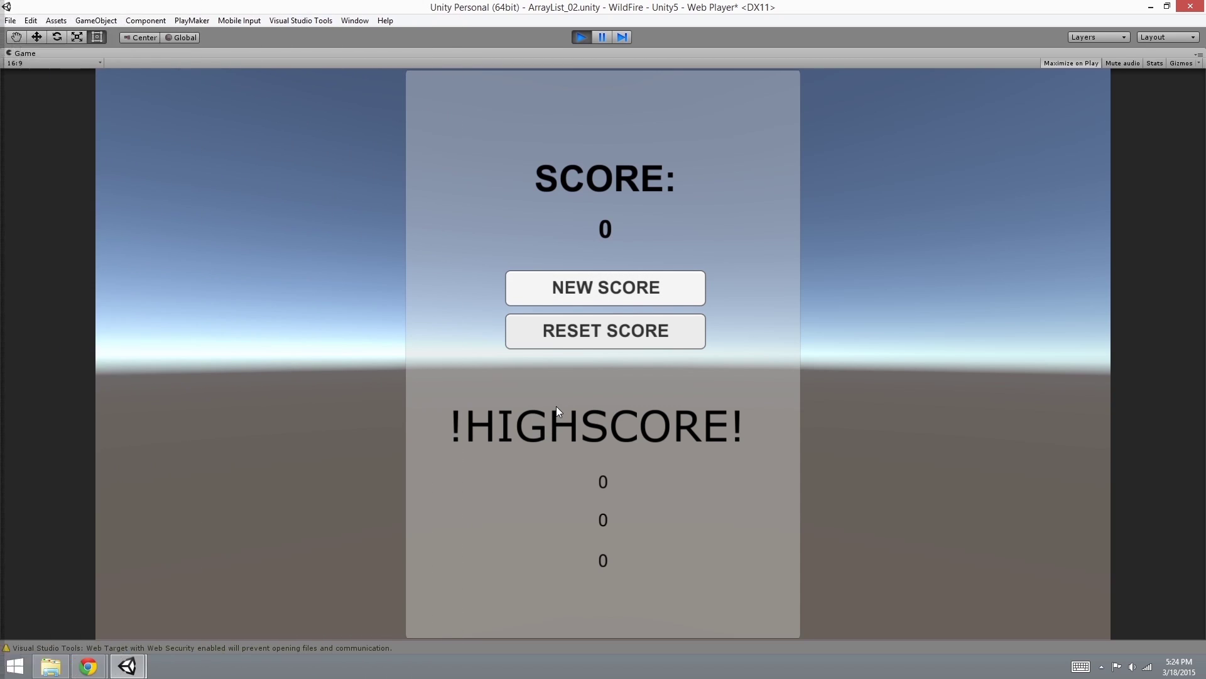
- Generate a series of new scores and watch the highscore list stay descending
left_click(613, 289)
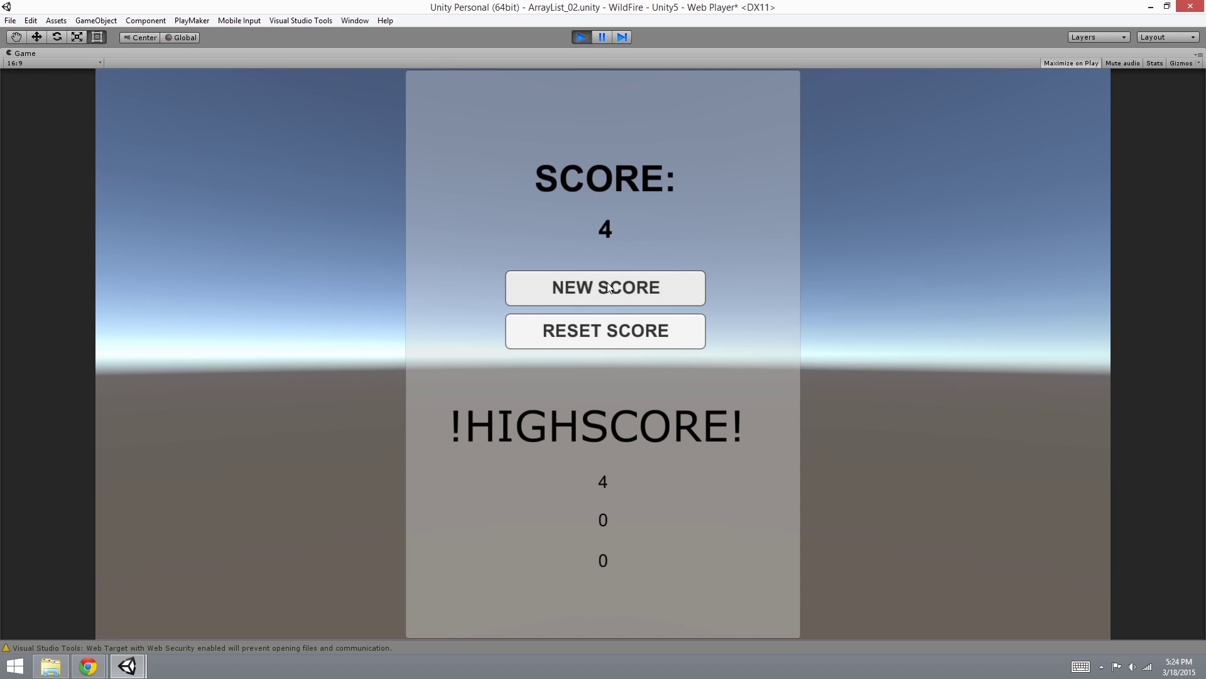
left_click(610, 286)
left_click(609, 286)
left_click(618, 288)
left_click(617, 285)
left_click(613, 287)
left_click(615, 294)
left_click(619, 287)
- Reset all highscores, generate fresh scores to recheck ordering, then stop play mode
left_click(622, 333)
left_click(610, 283)
left_click(610, 282)
left_click(610, 282)
left_click(610, 282)
left_click(580, 37)
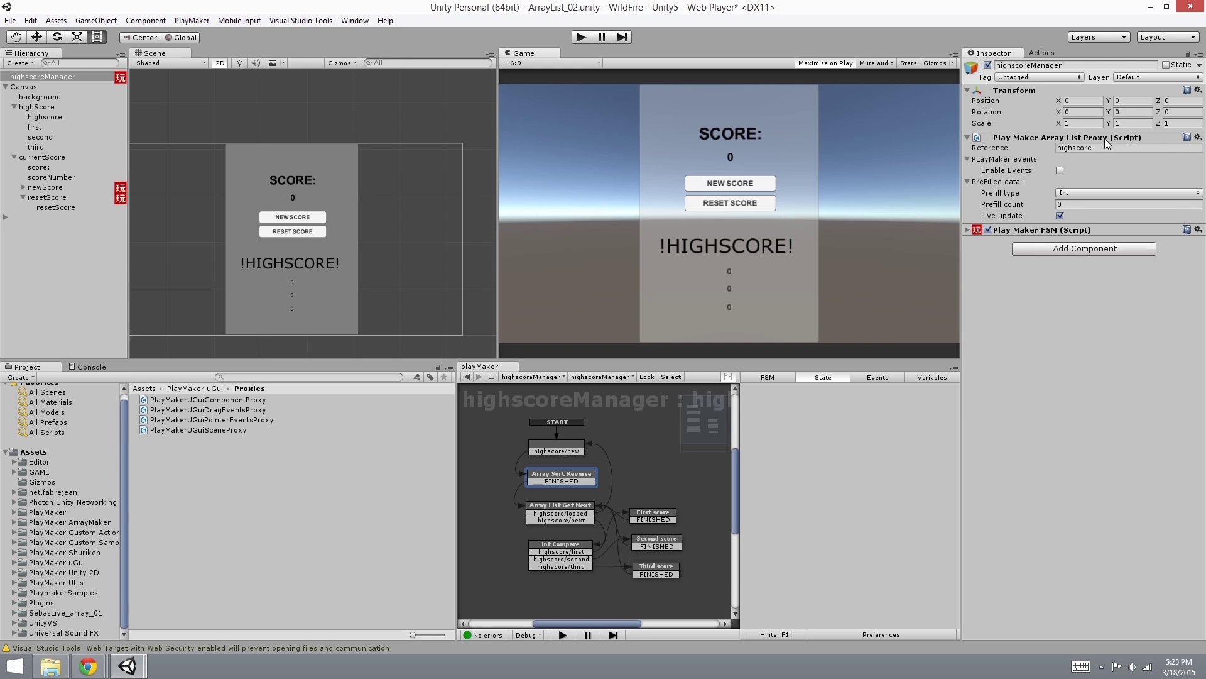
left_click(145, 21)
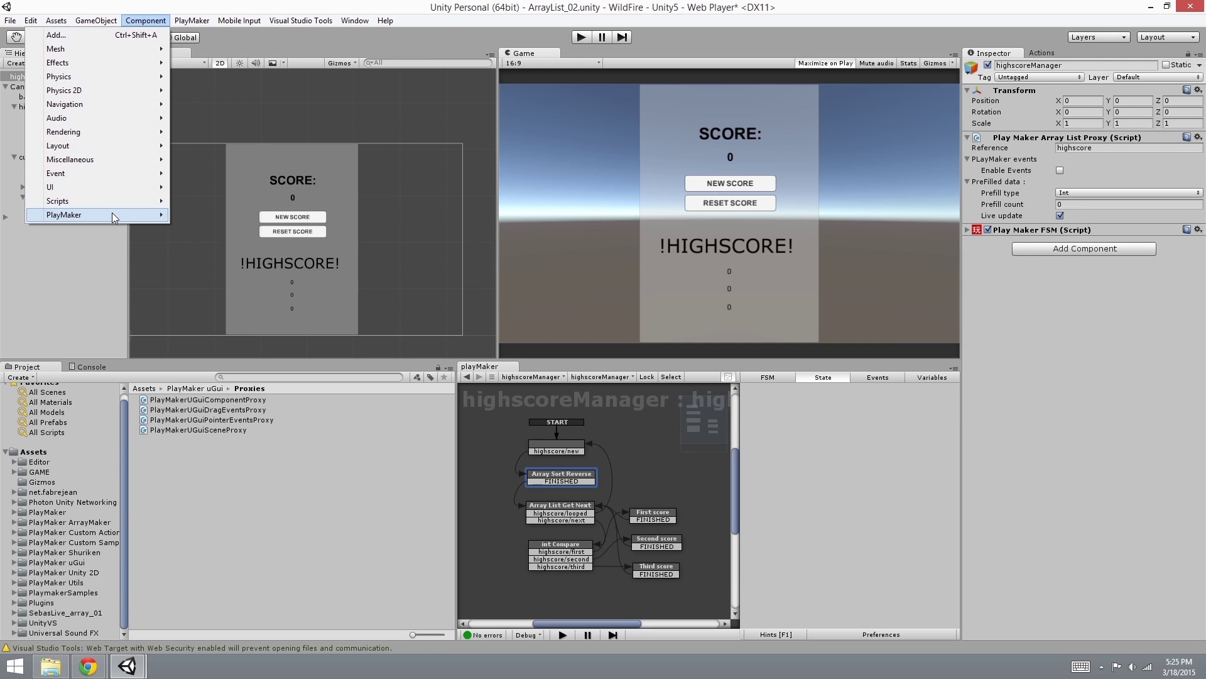
mouse_move(151, 150)
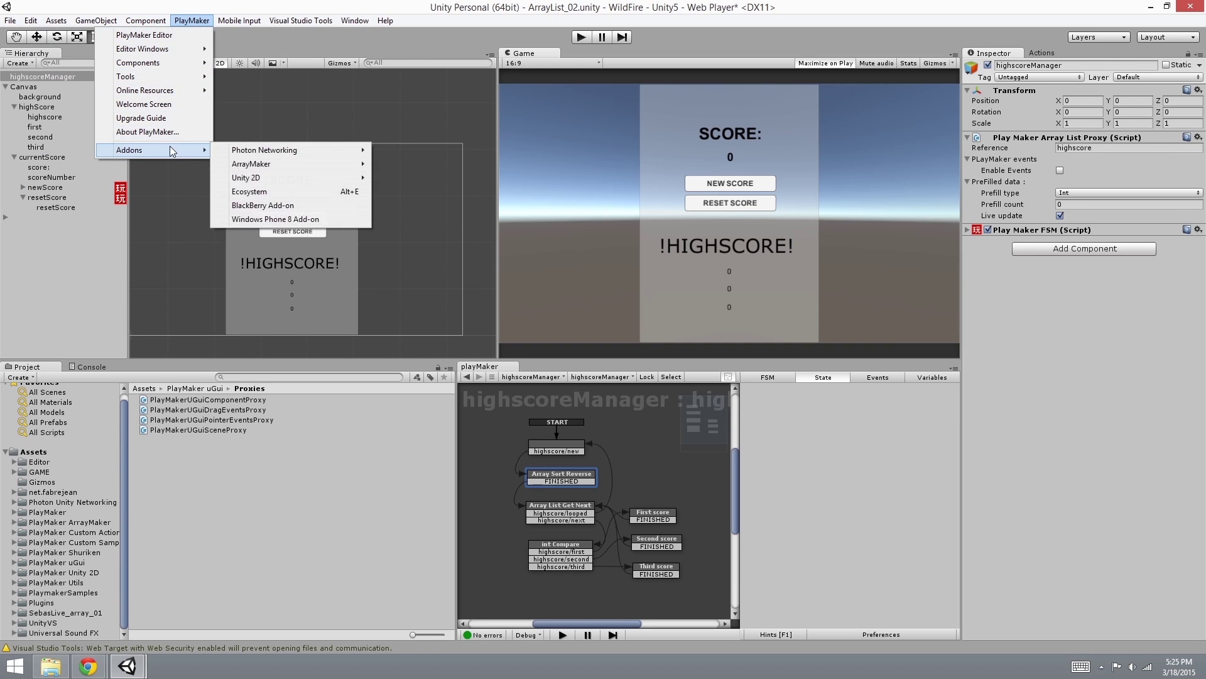
mouse_move(251, 164)
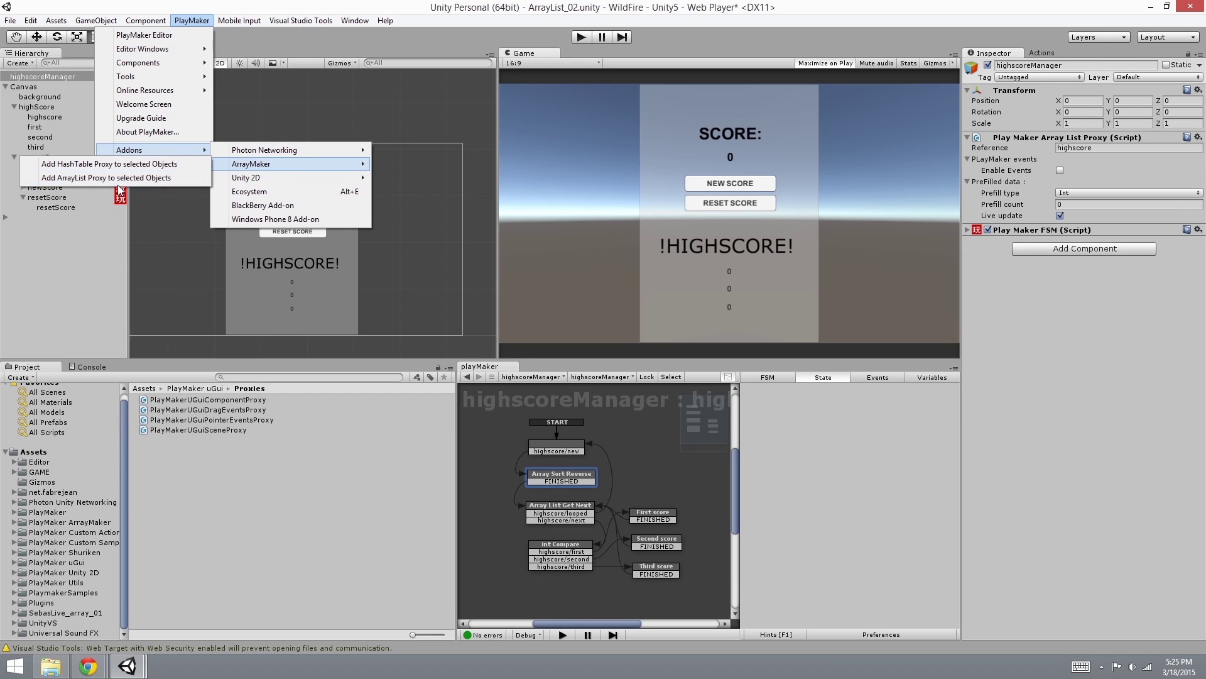
left_click(1083, 152)
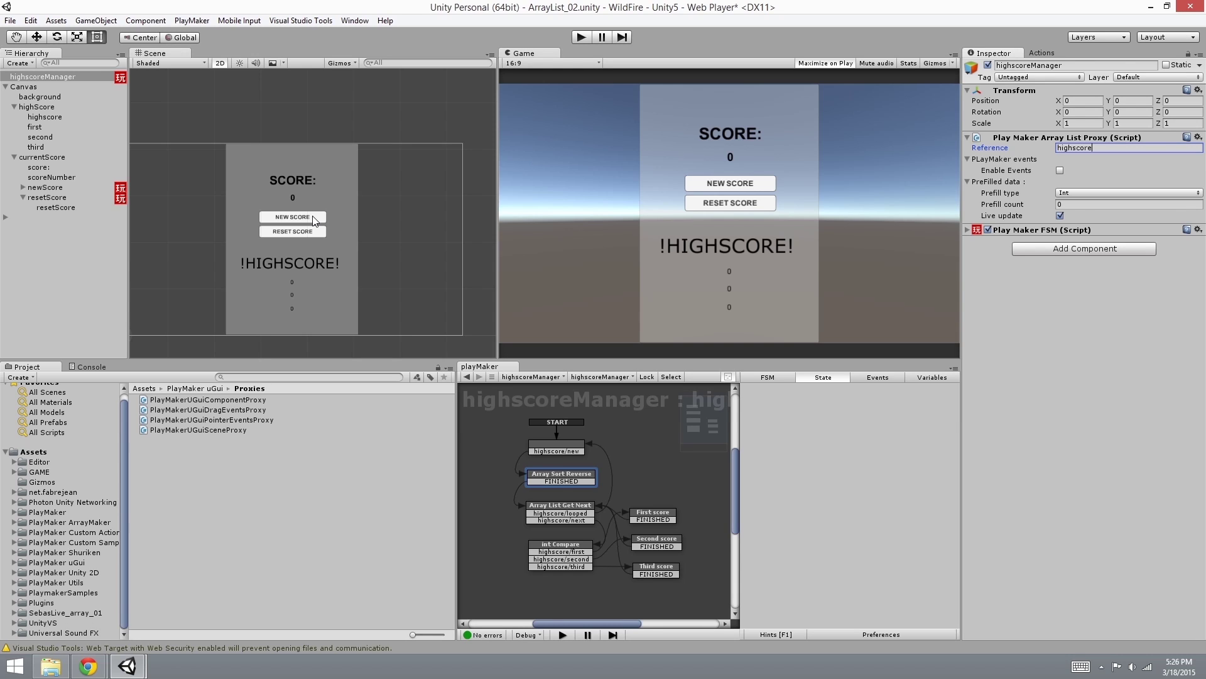
left_click(569, 480)
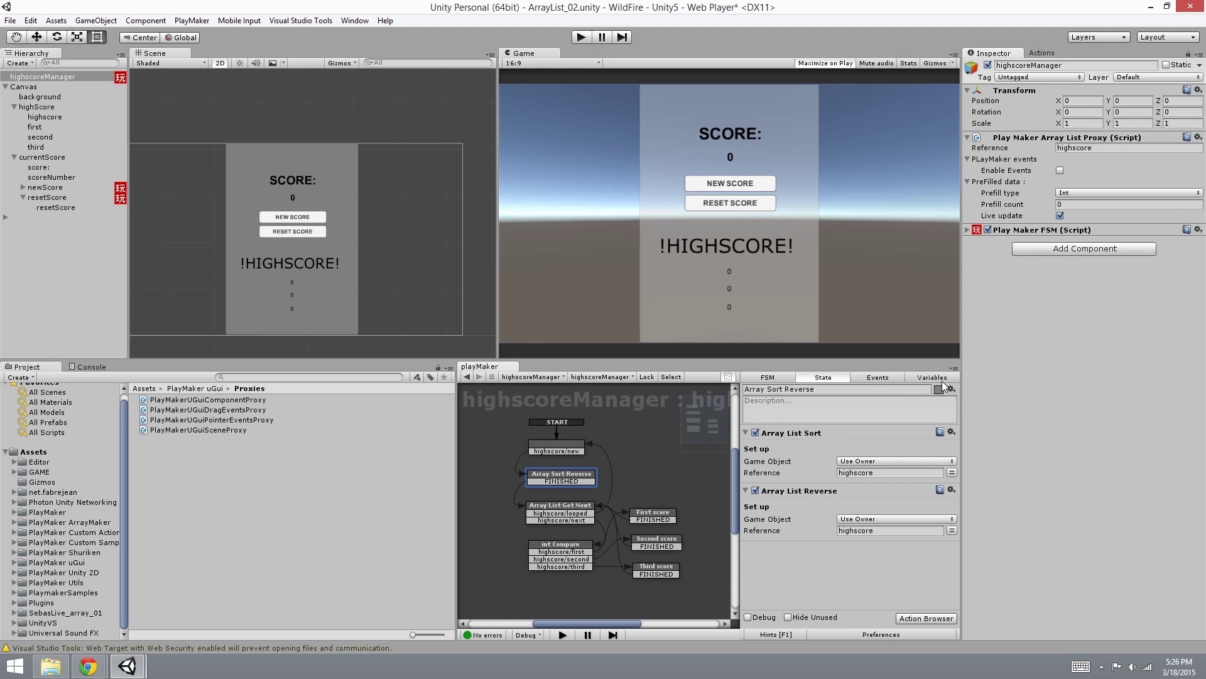
- Disable Array List Sort and Array List Reverse, then run the game to test
left_click(756, 433)
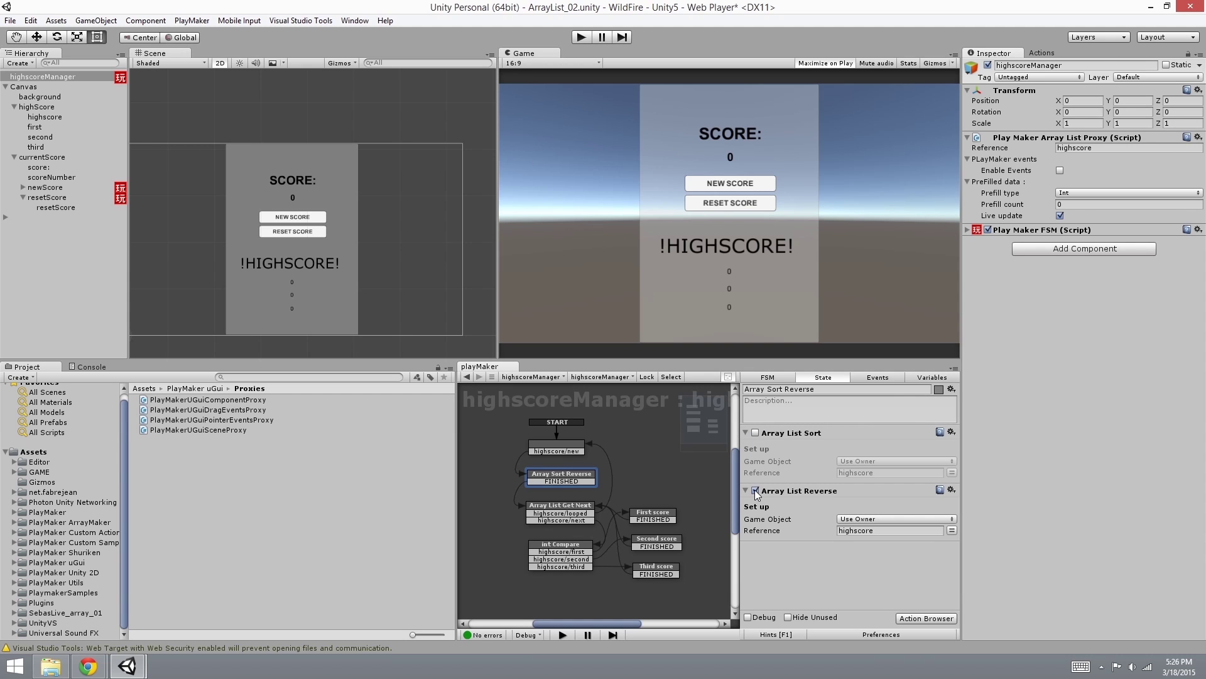
left_click(756, 491)
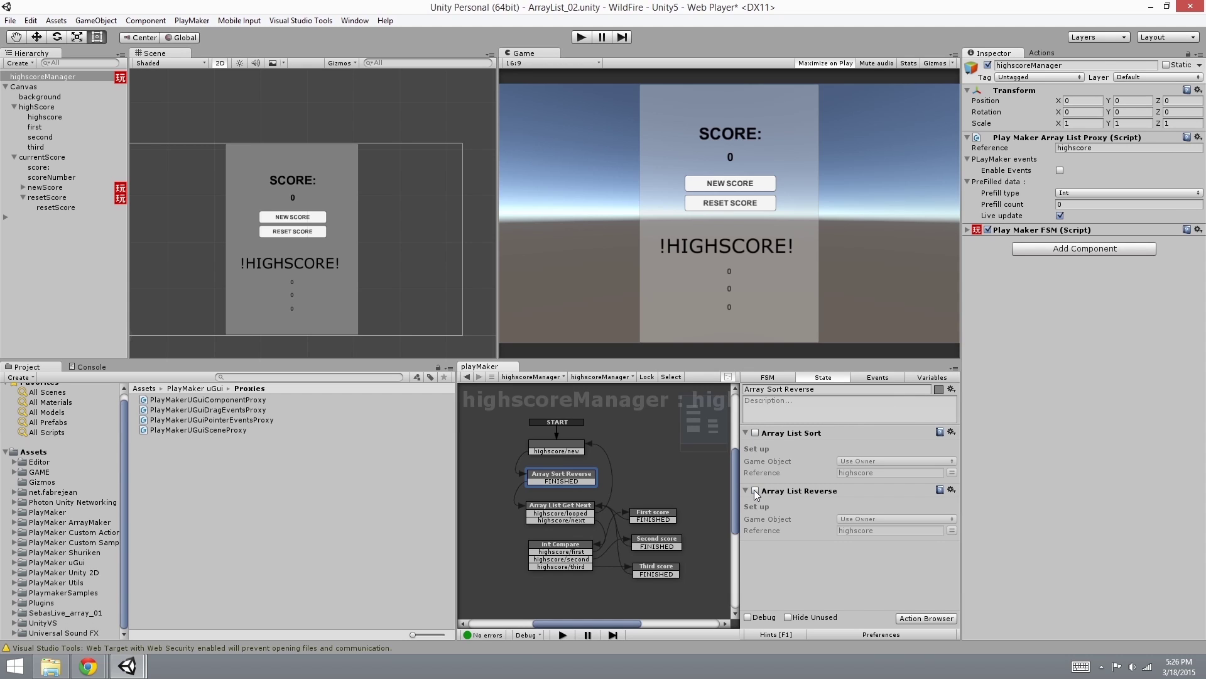
left_click(580, 38)
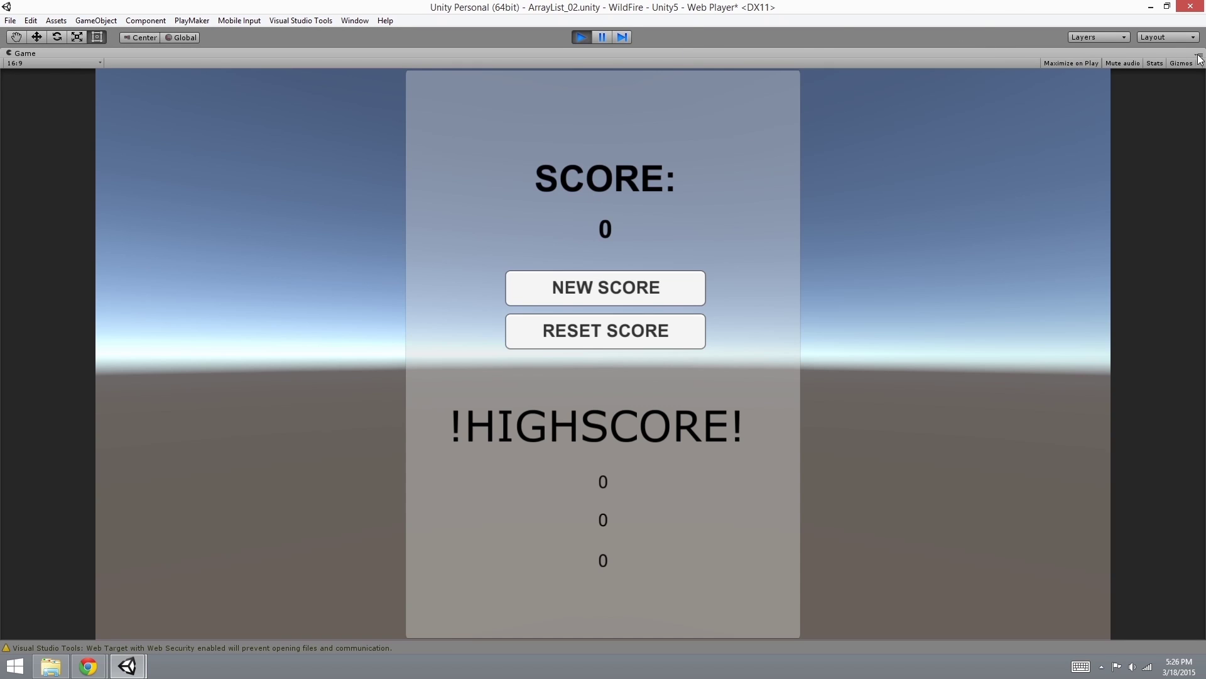
left_click(1199, 58)
- Generate scores without sorting, yielding unsorted highscores 1, 6, 7, then stop play
left_click(1152, 76)
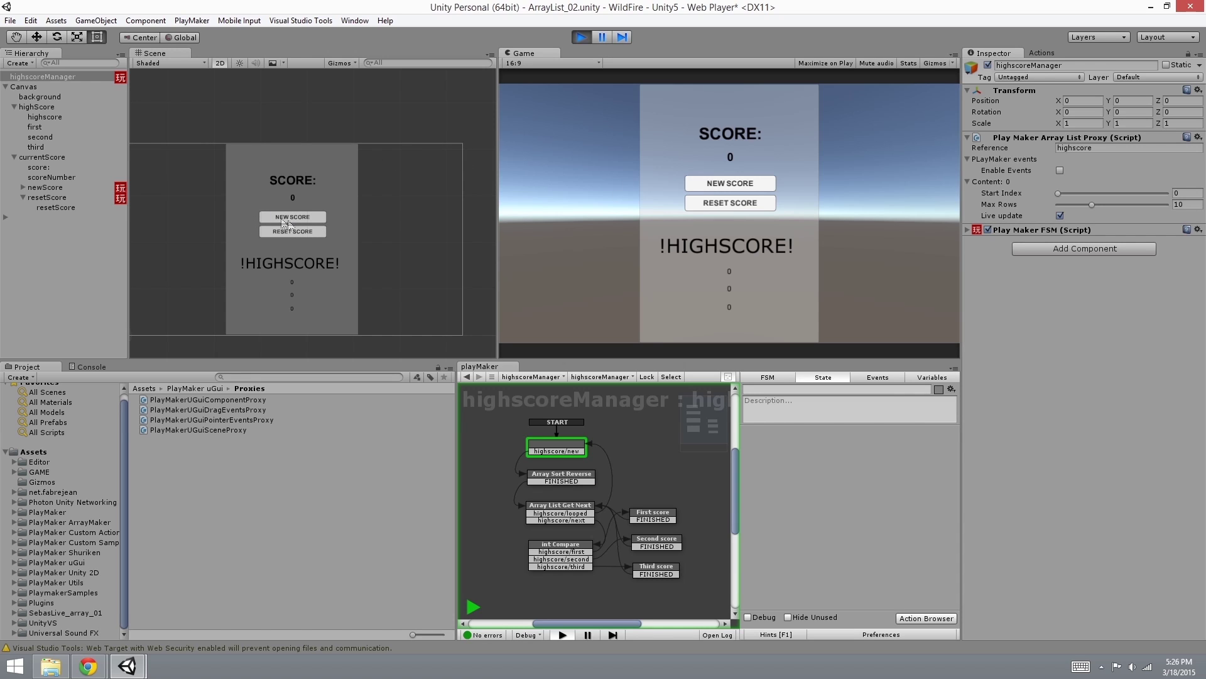
left_click(730, 184)
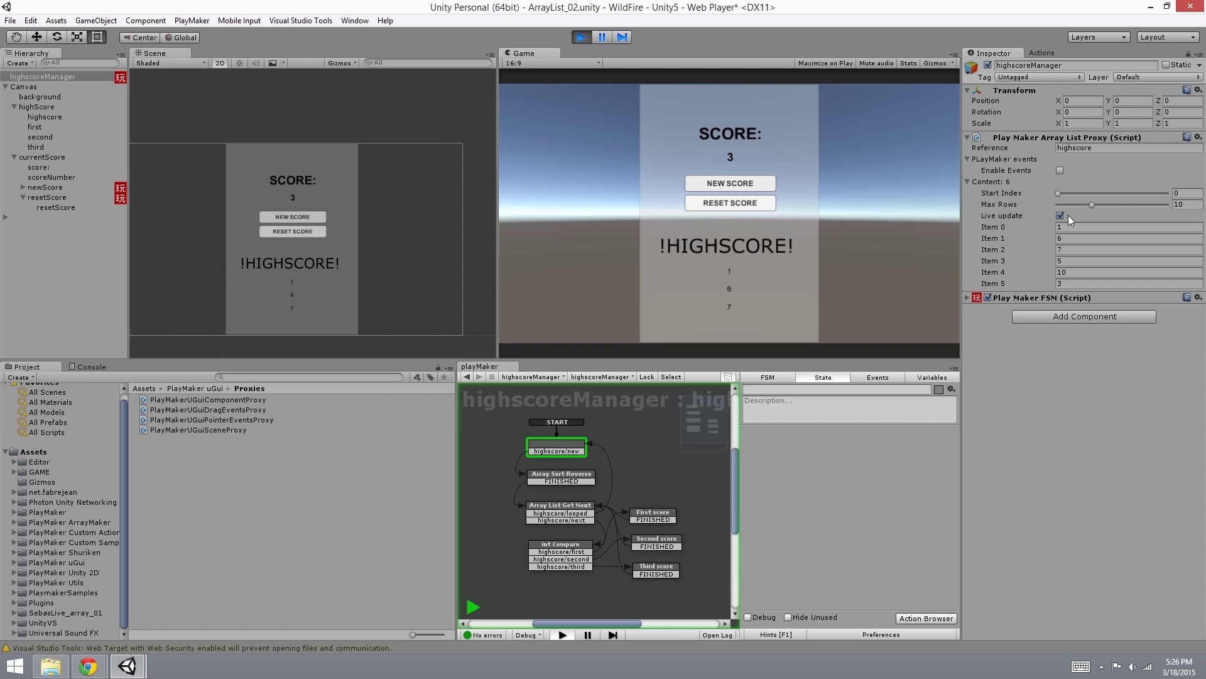
left_click(580, 37)
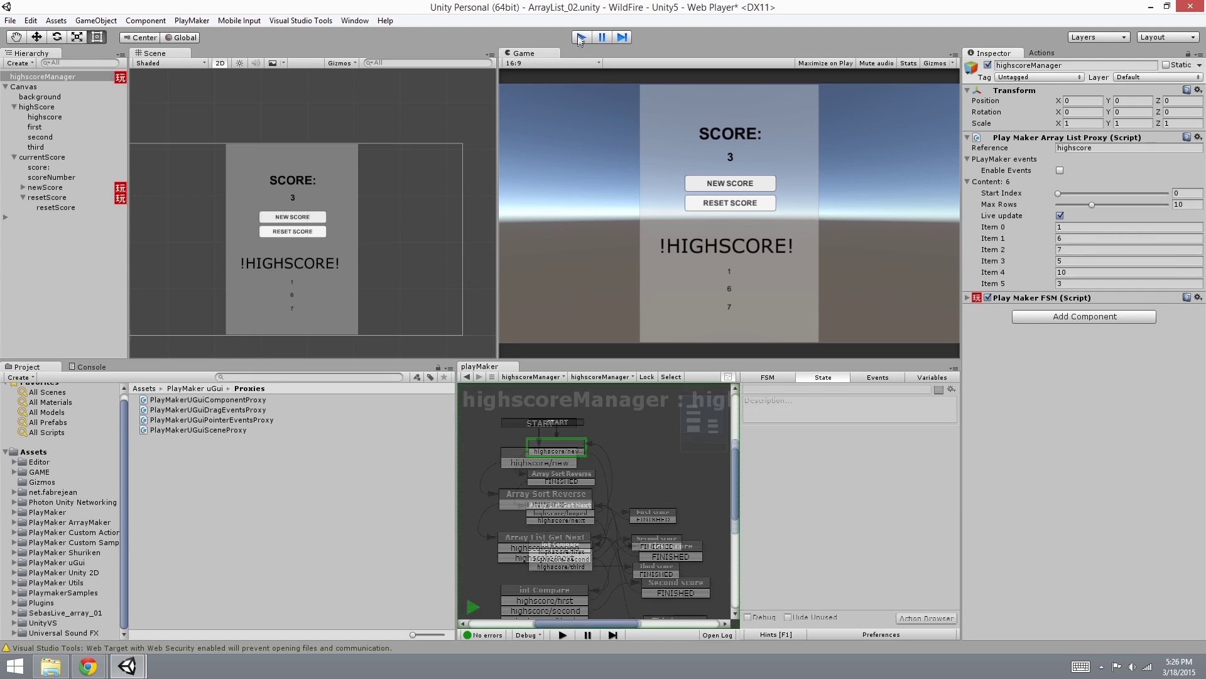
left_click(557, 497)
- Re-enable Array List Sort and test a run with new scores before stopping
left_click(755, 432)
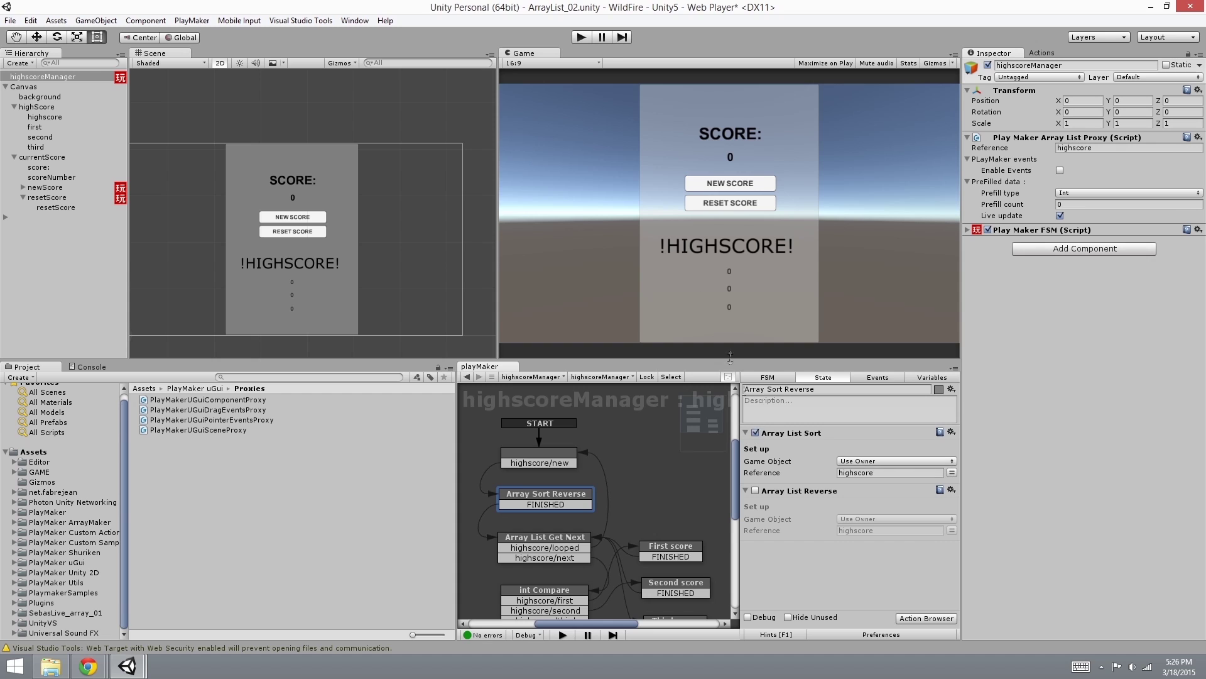
left_click(581, 37)
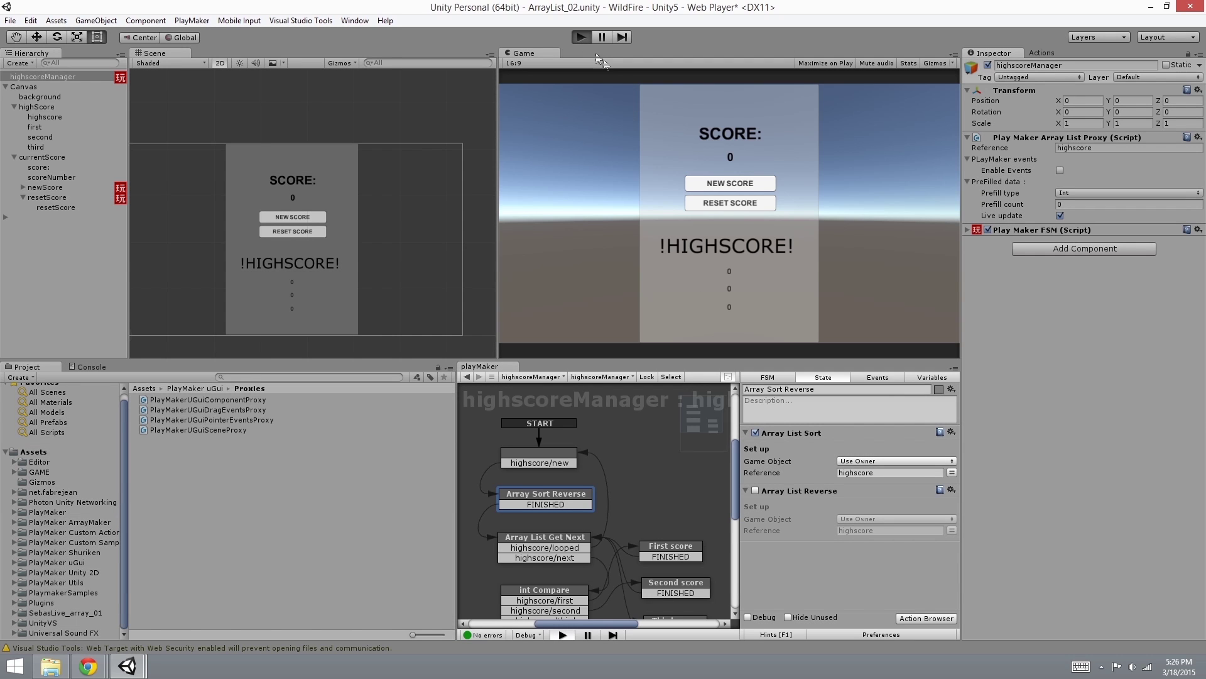
left_click(740, 186)
left_click(740, 186)
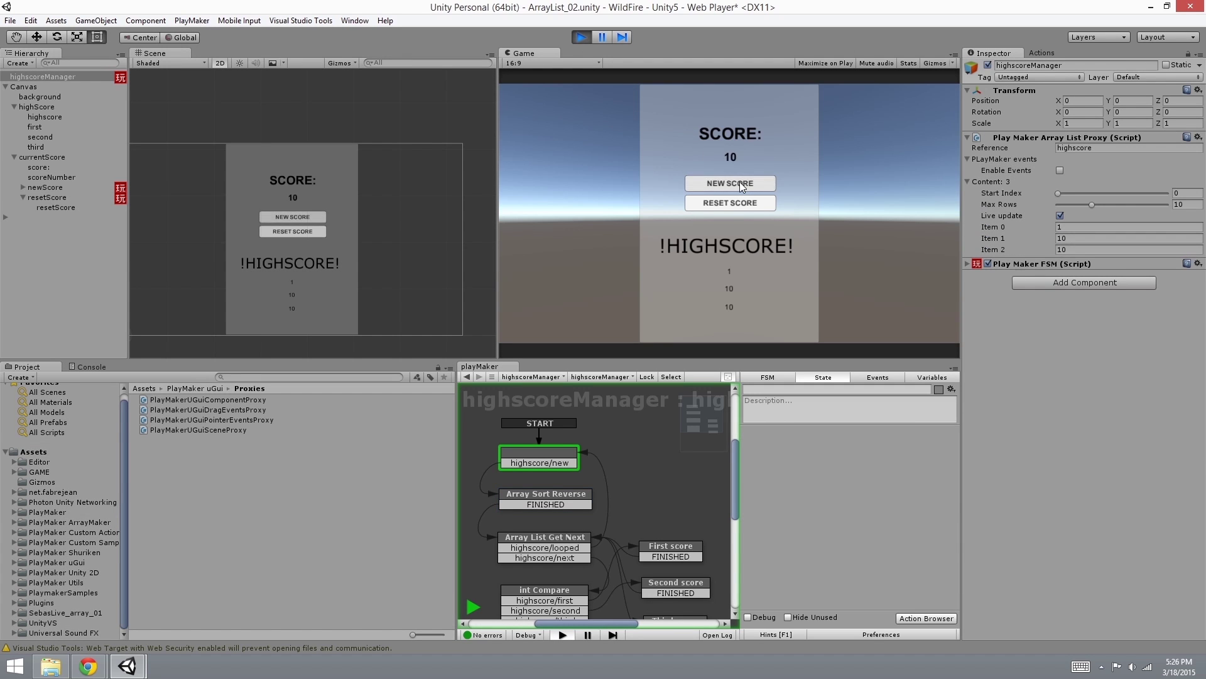
left_click(739, 186)
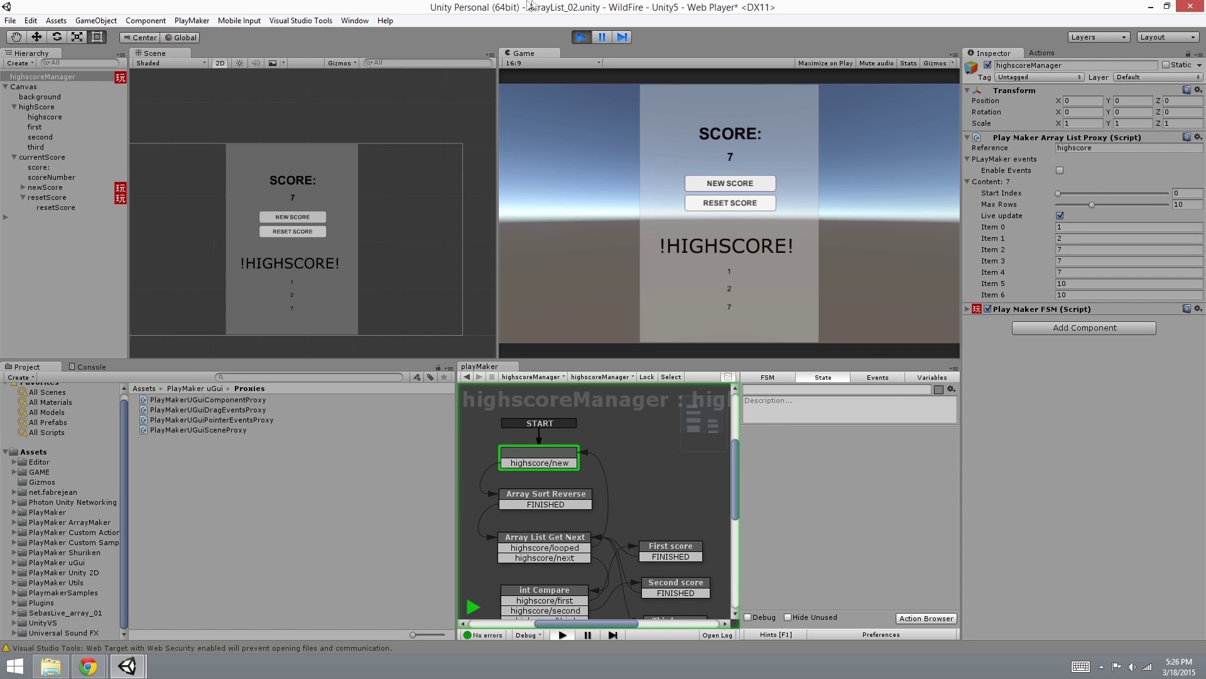
left_click(580, 38)
- Enable Array List Reverse and test a run, getting highscores 10, 9, 7
left_click(561, 494)
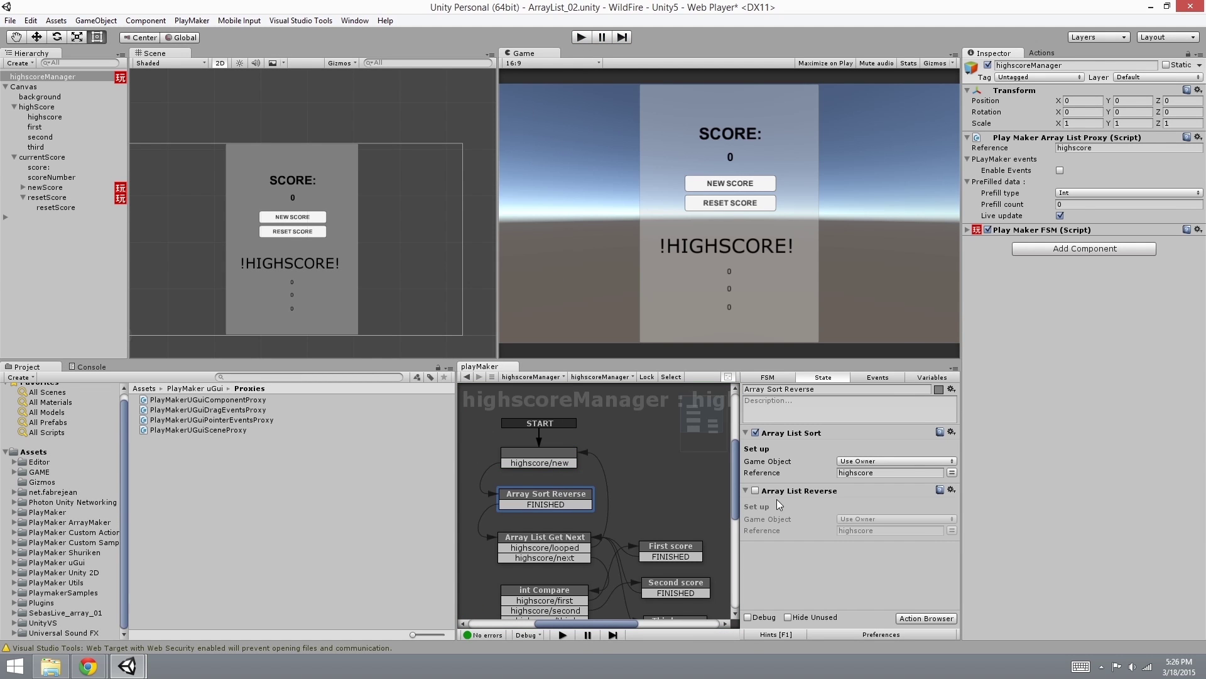
left_click(756, 491)
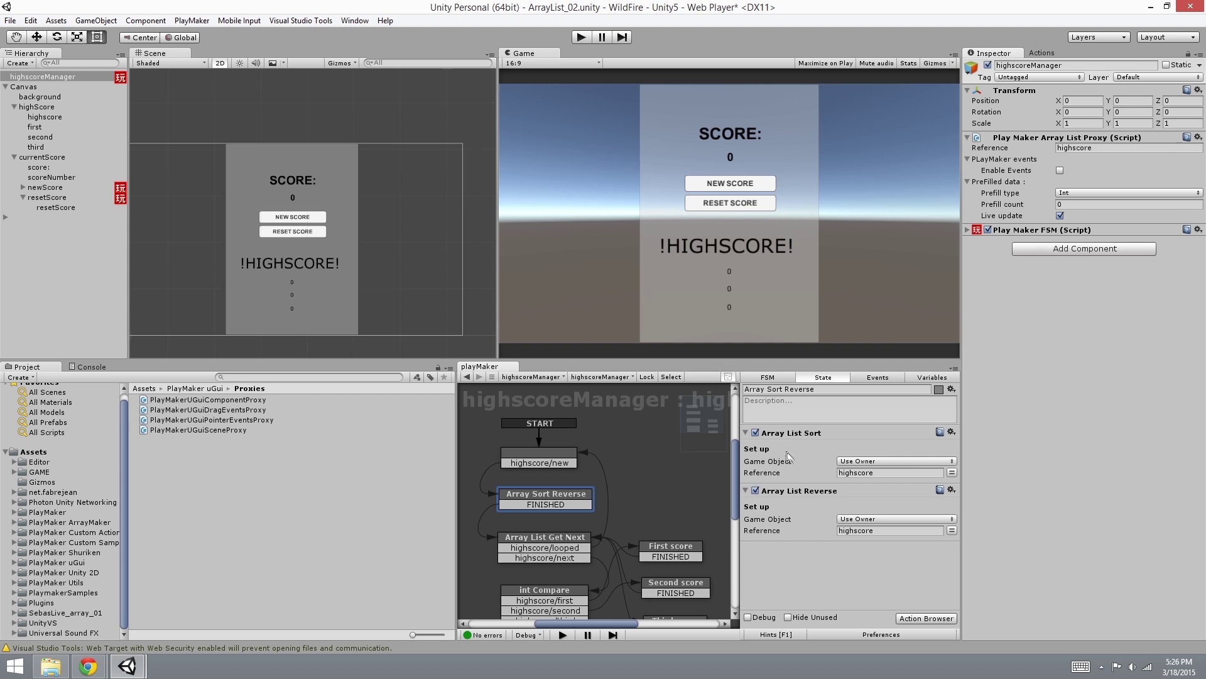
left_click(581, 38)
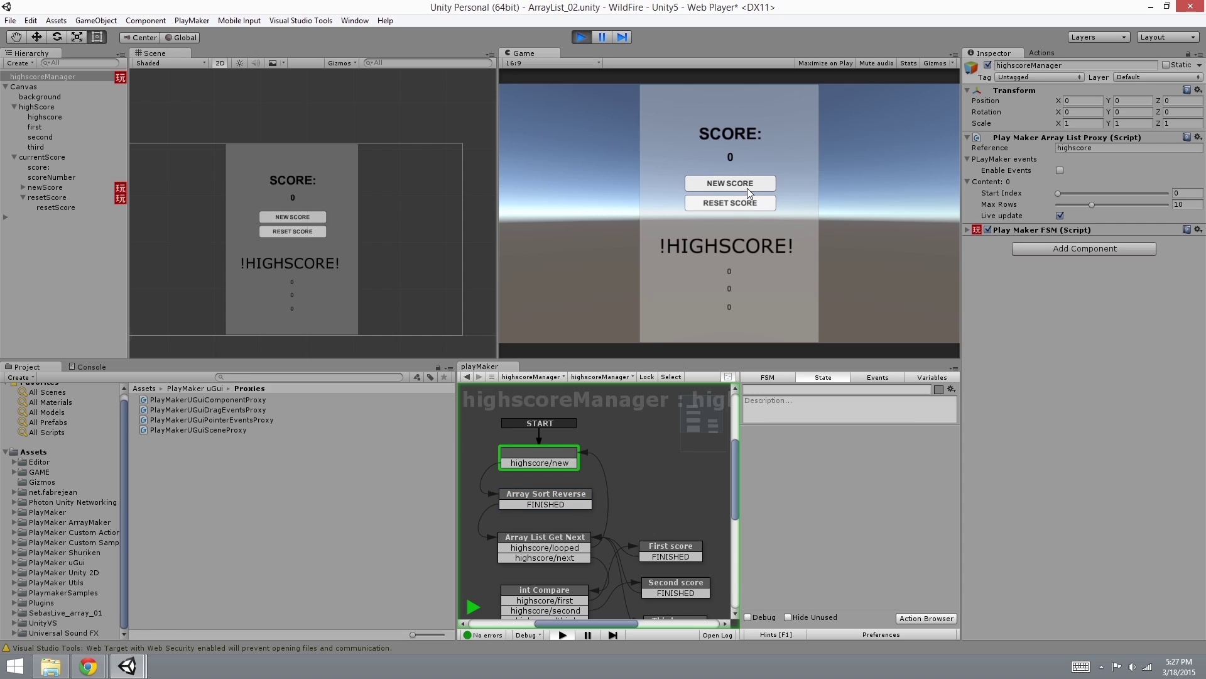
left_click(748, 188)
left_click(748, 187)
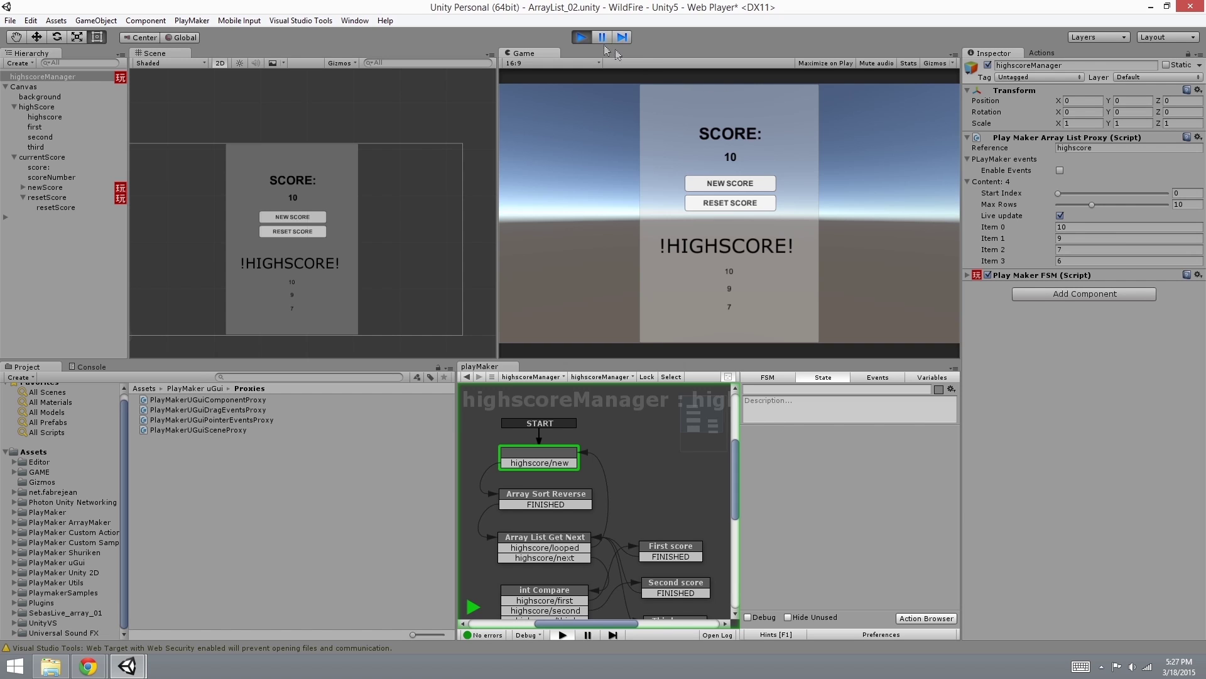
left_click(580, 36)
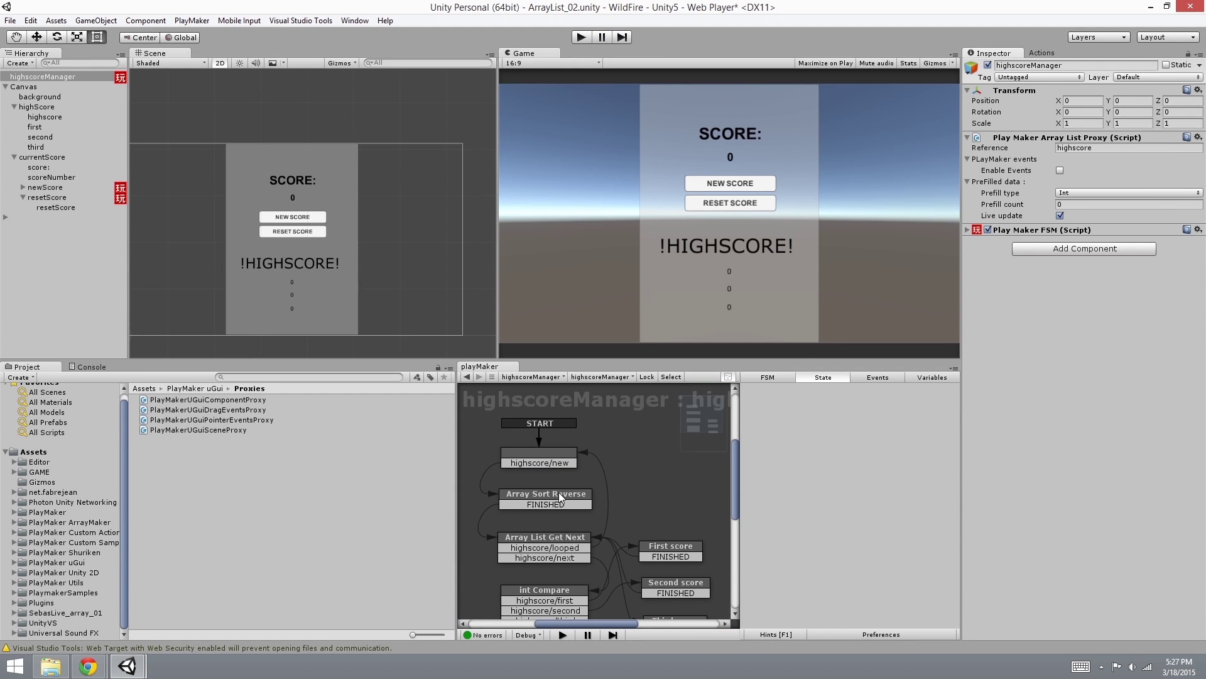
left_click(562, 495)
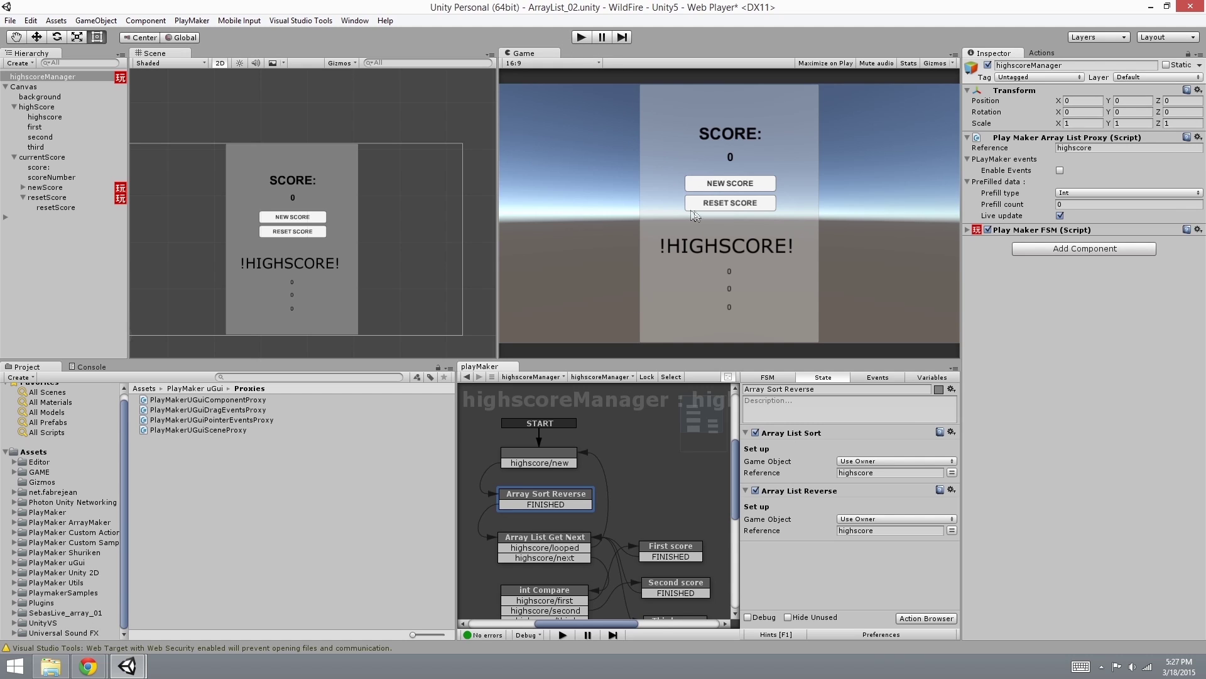
- On resetScore, set the Array List Clear target to highscoreManager's 'highscore' list
left_click(58, 197)
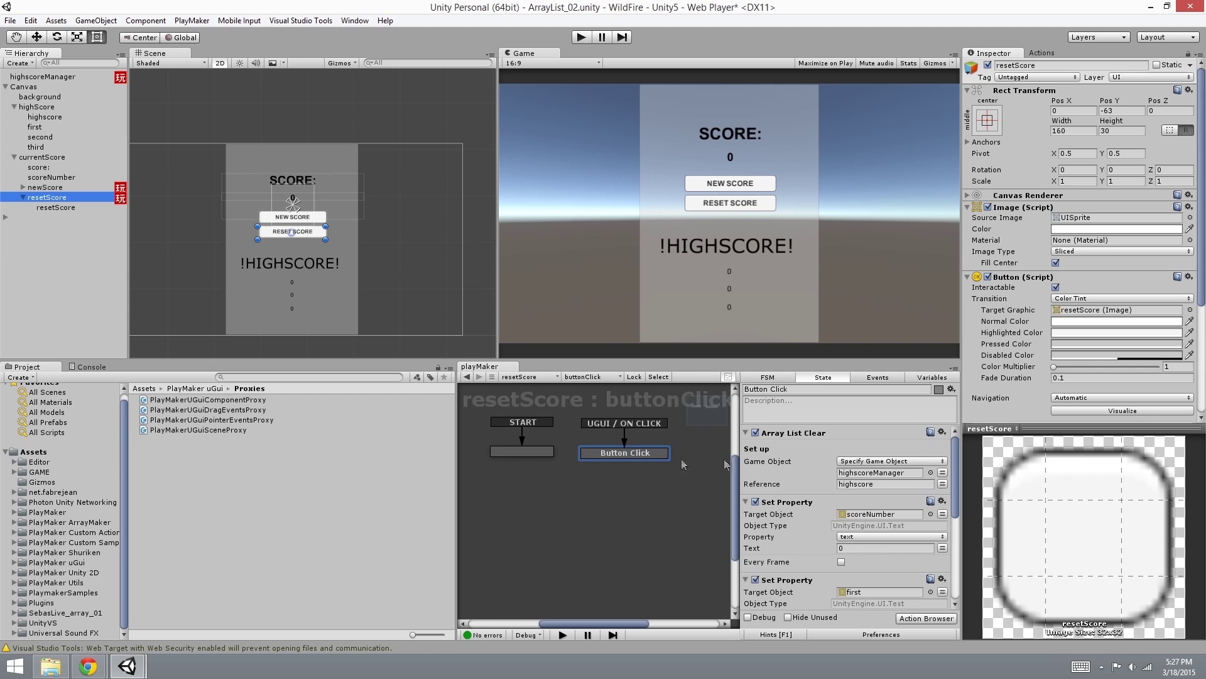
left_click(799, 437)
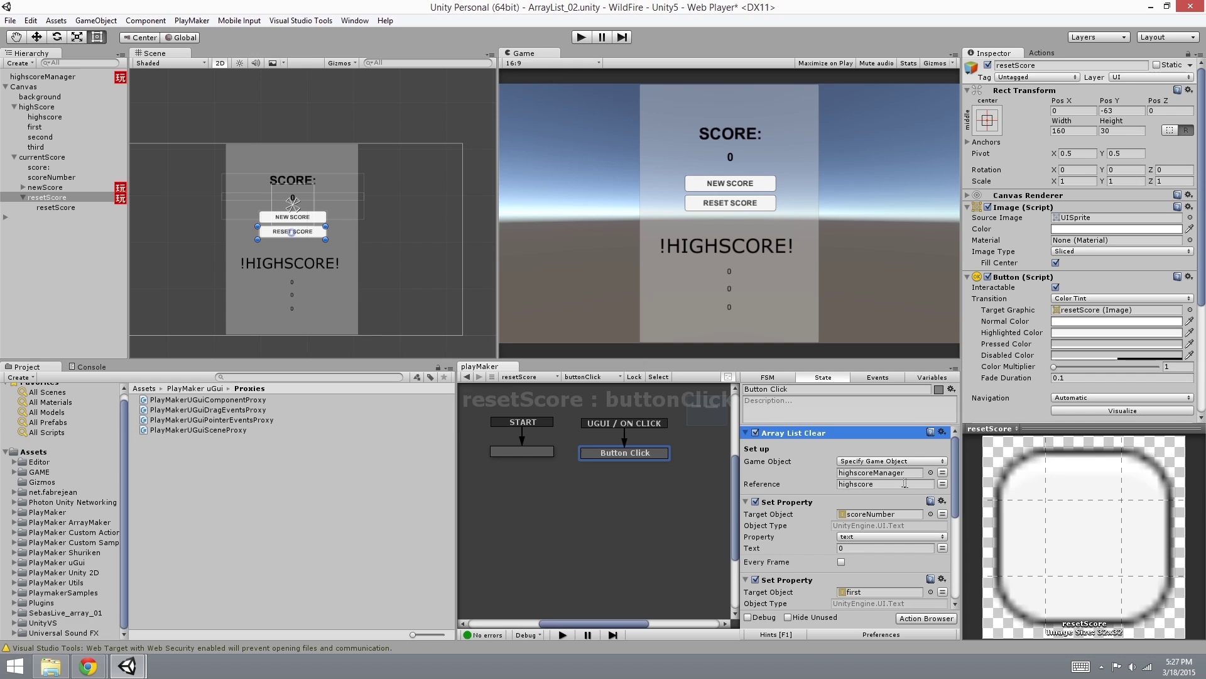
left_click(943, 474)
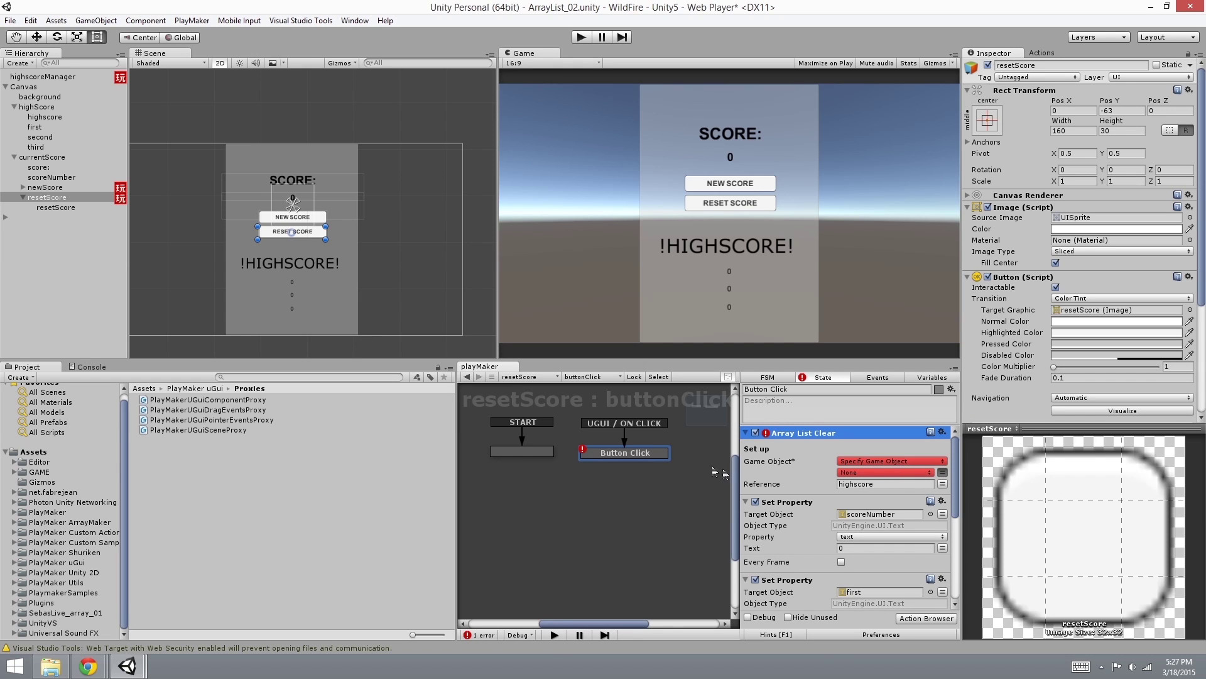
left_click(942, 473)
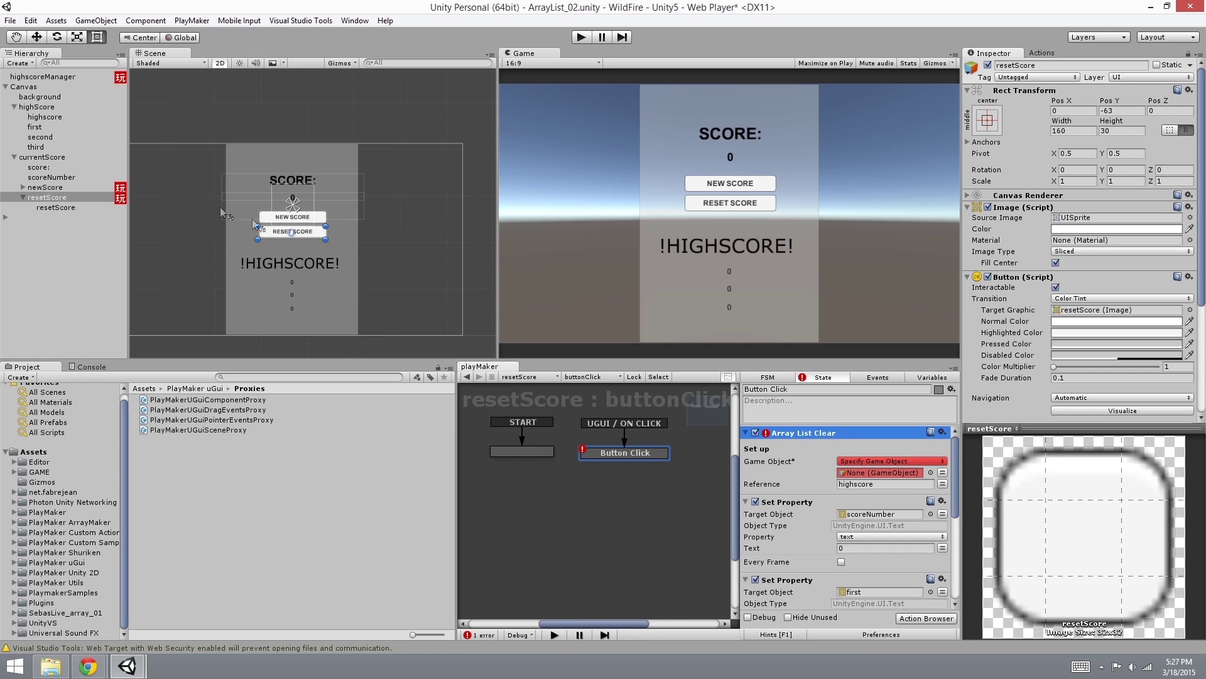
left_click_drag(42, 76, 881, 471)
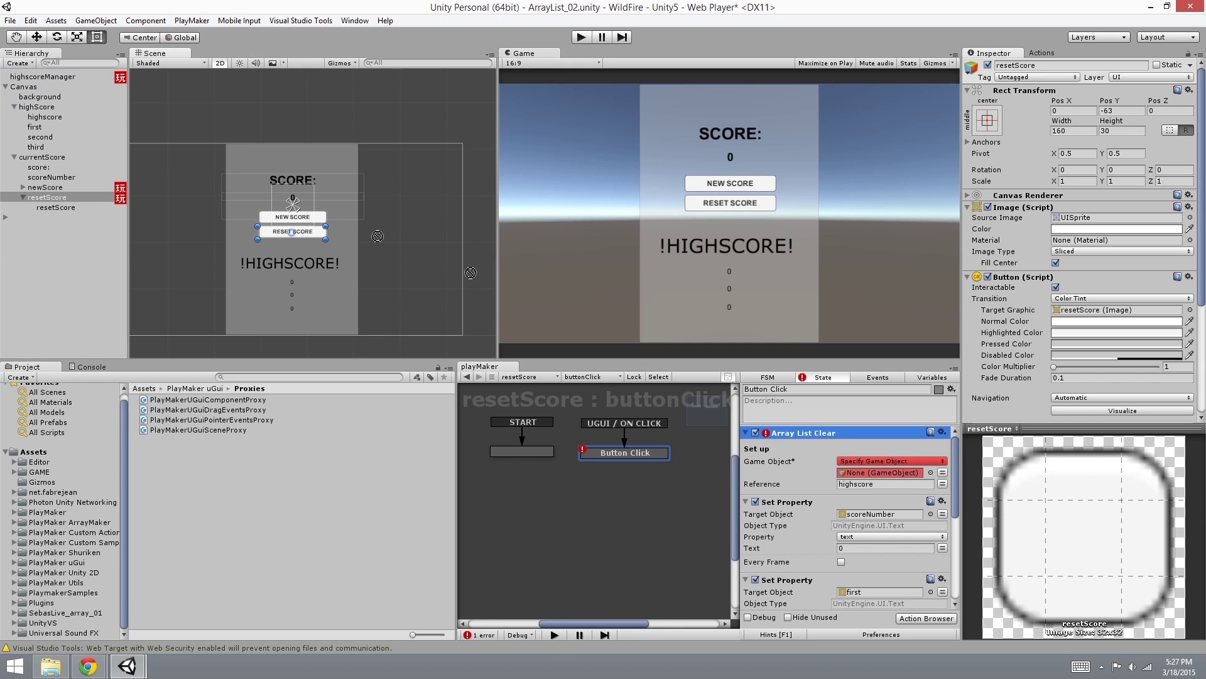
left_click(892, 485)
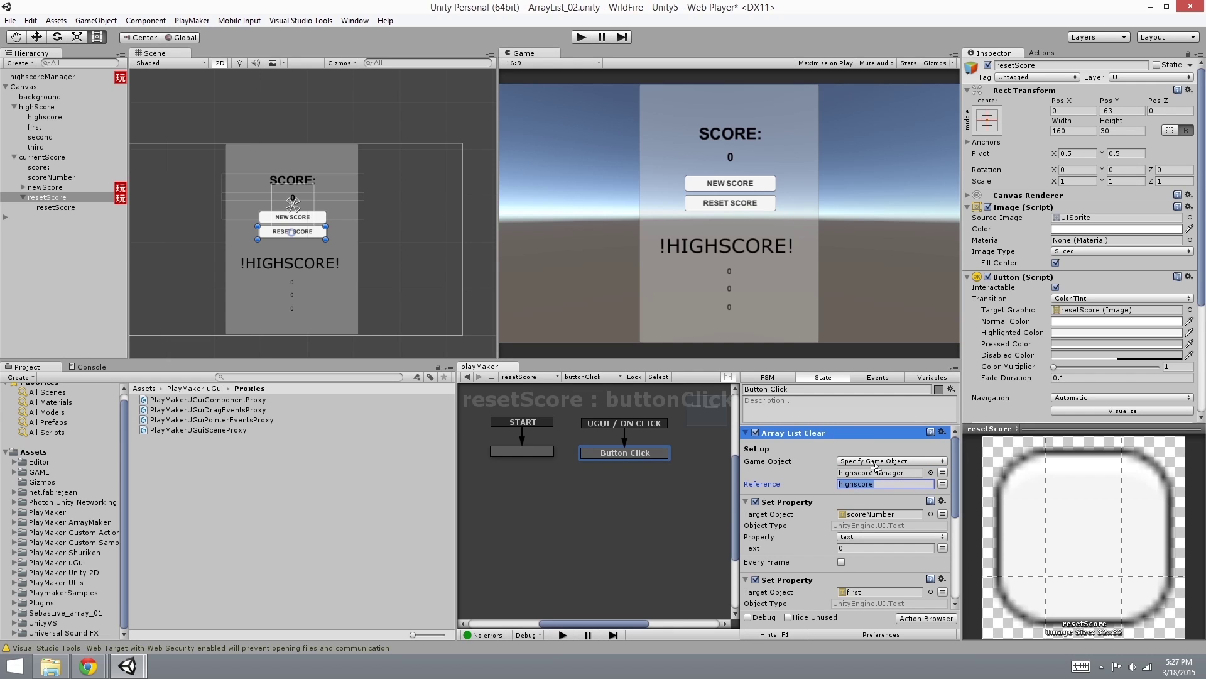